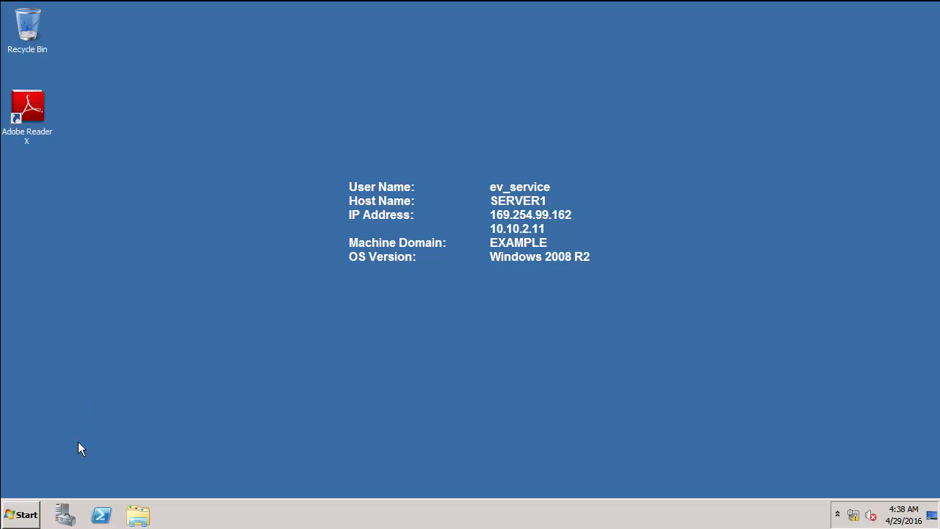
- Launch the Services console and show the Enterprise Vault File services with a widened Name column
left_click(26, 515)
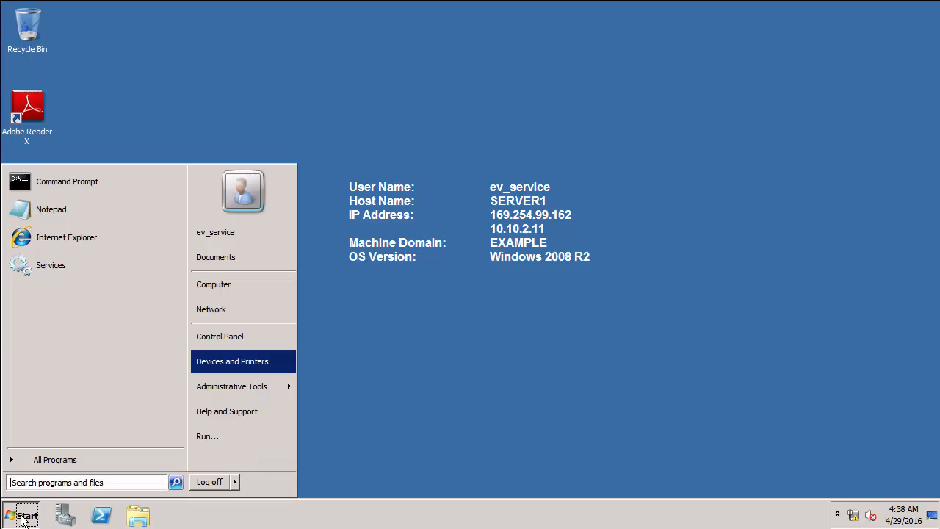
left_click(57, 258)
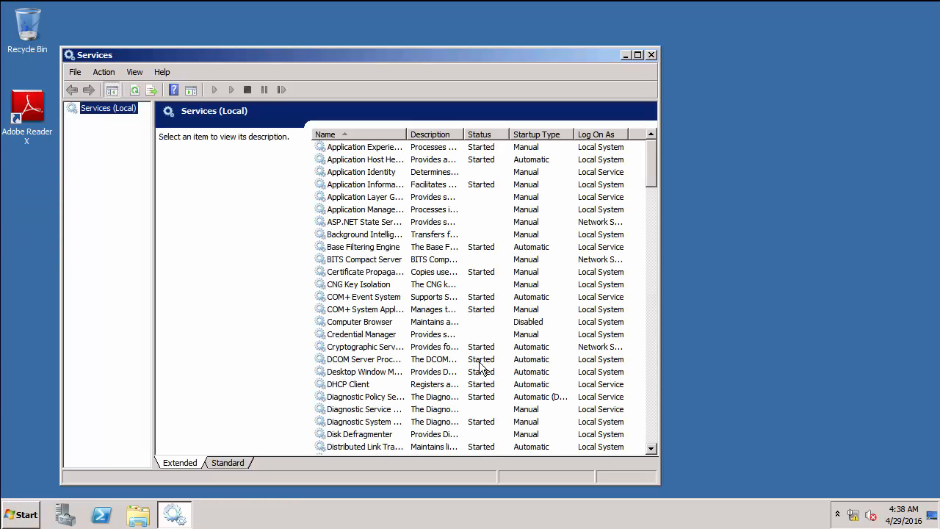
left_click(652, 392)
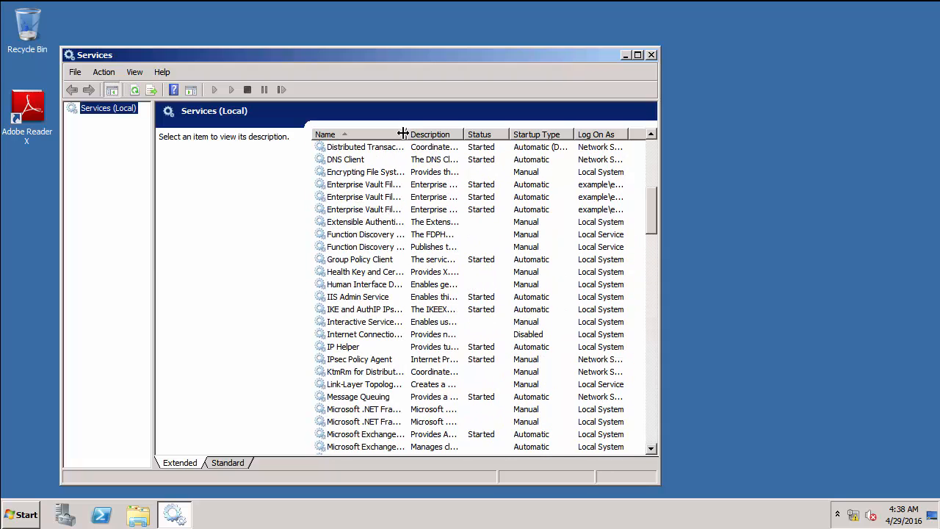
left_click_drag(405, 134, 443, 135)
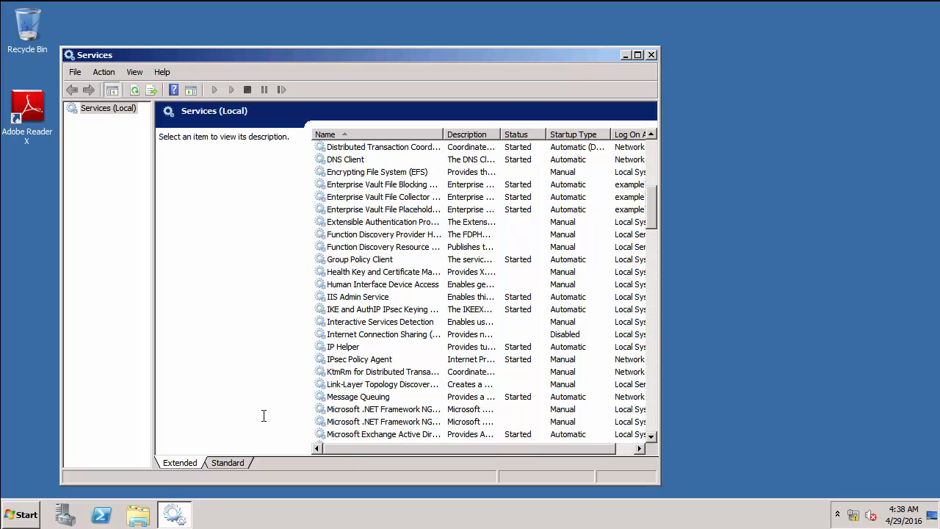
- Browse from Computer into the Data (D:) drive and its EV folder
left_click(139, 515)
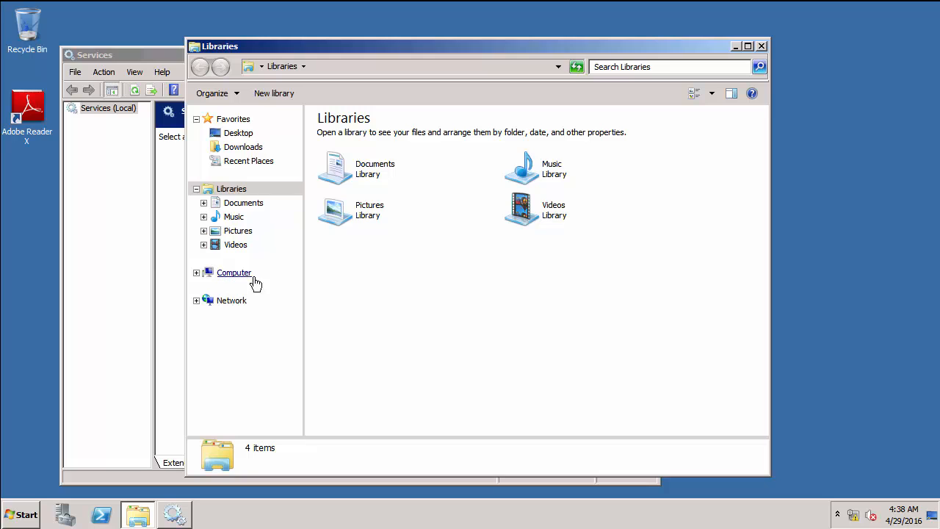
left_click(239, 273)
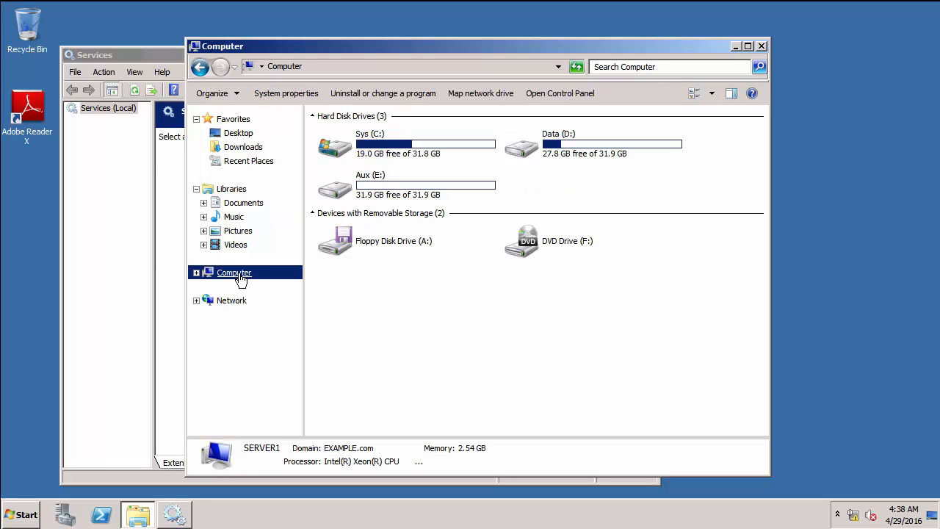
double_click(547, 157)
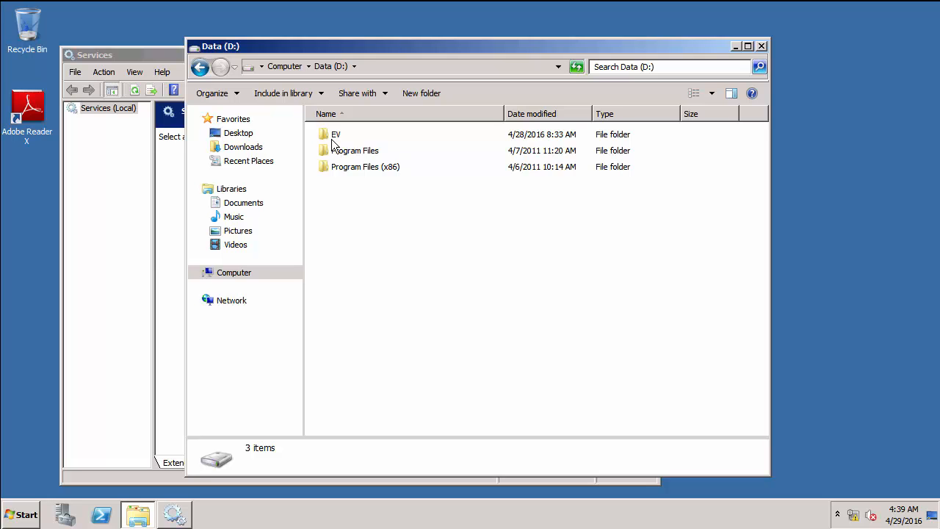
double_click(335, 136)
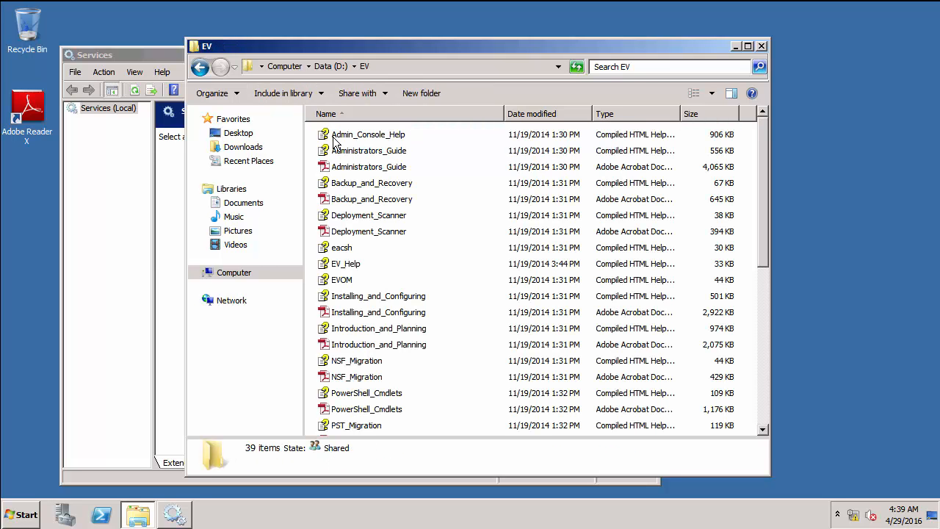
scroll(390, 298, "down", 2)
scroll(390, 297, "down", 3)
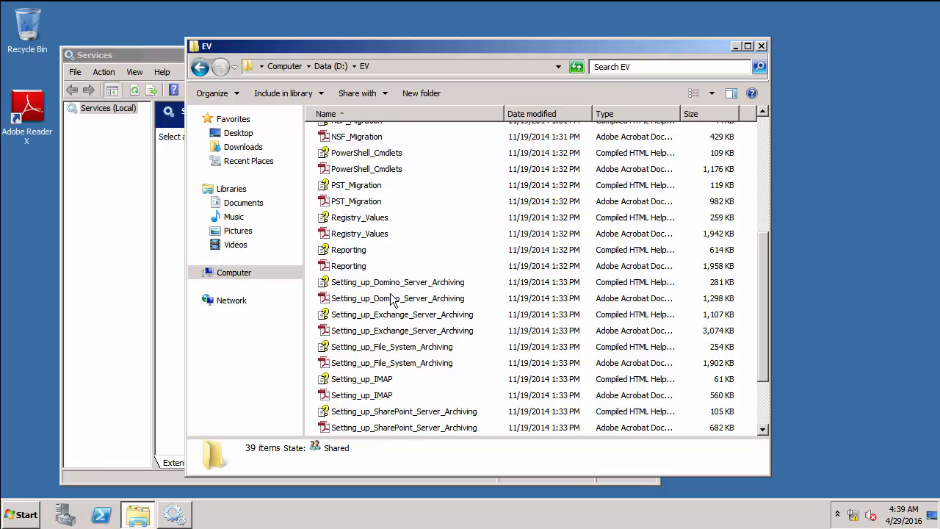
scroll(389, 297, "down", 1)
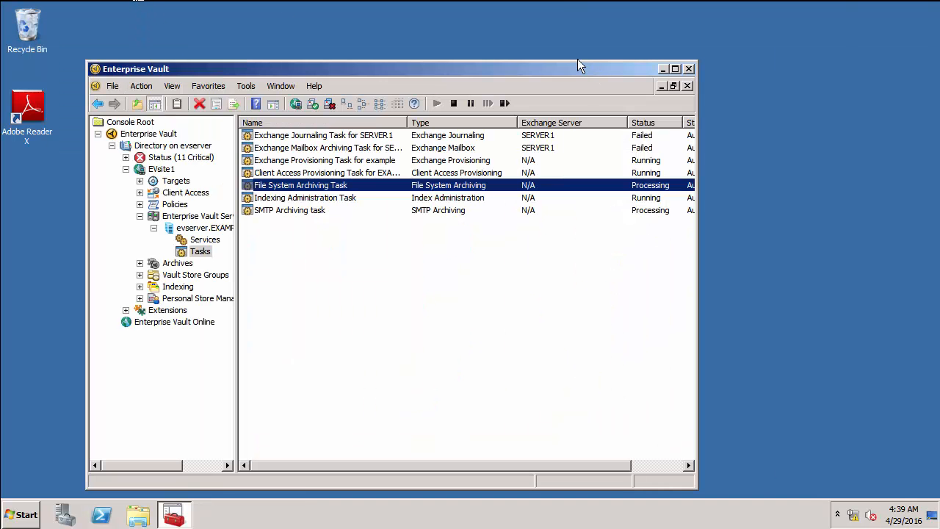
- Maximize the console and expand Targets > File Servers > \\server1 to view the EV volume
left_click(676, 69)
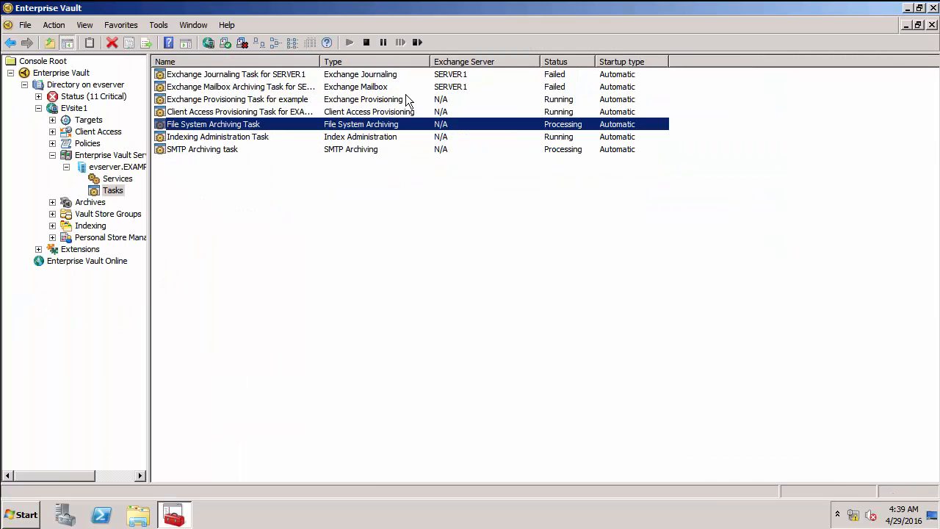
left_click(52, 120)
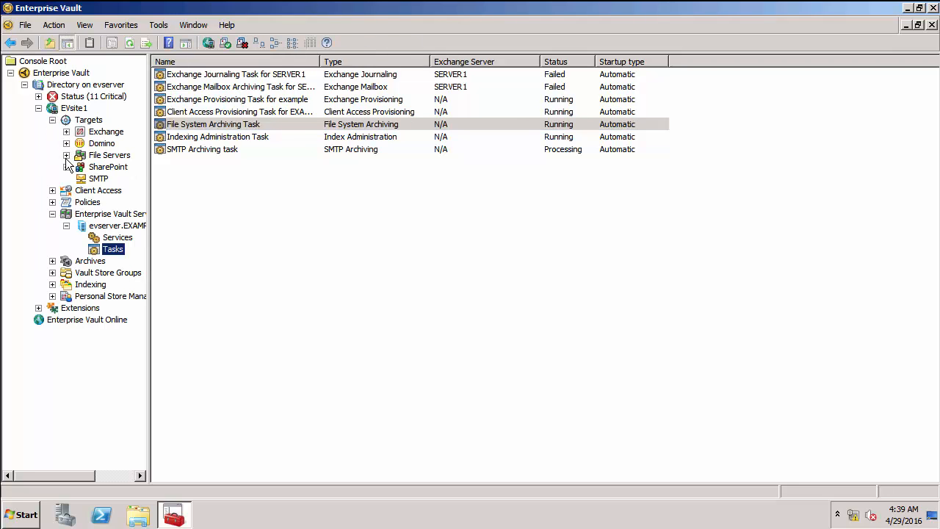
left_click(66, 155)
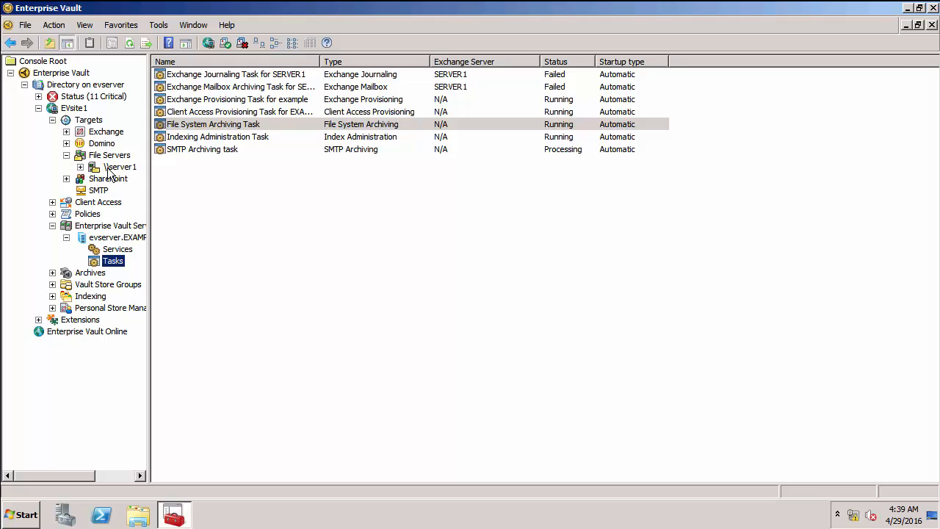
left_click(110, 171)
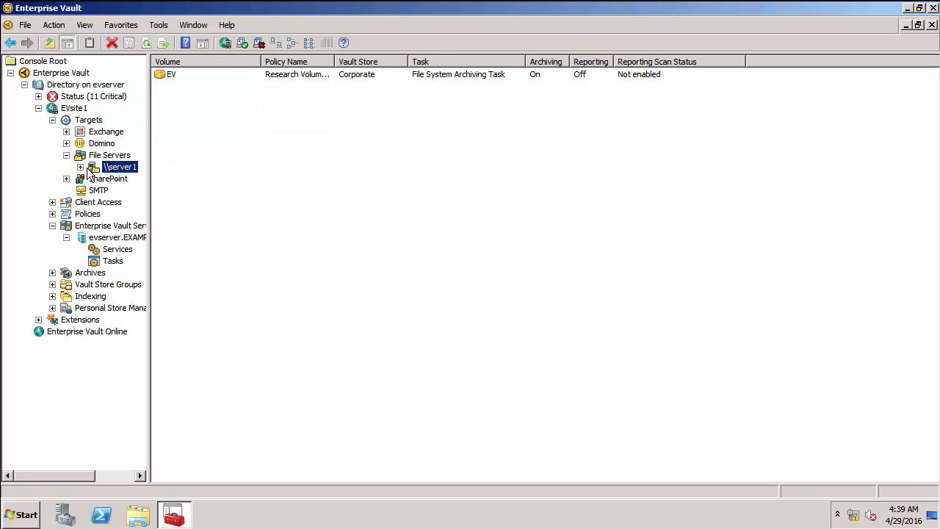
left_click(82, 168)
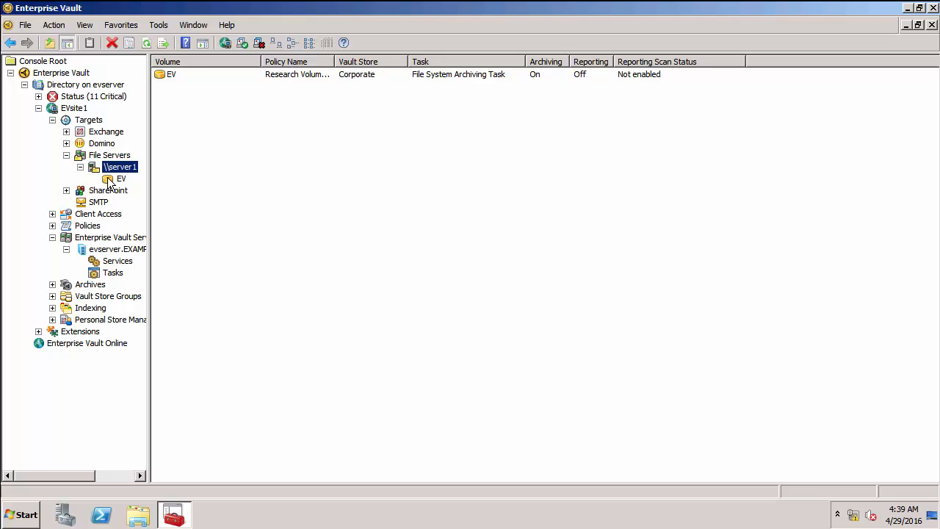
left_click(118, 180)
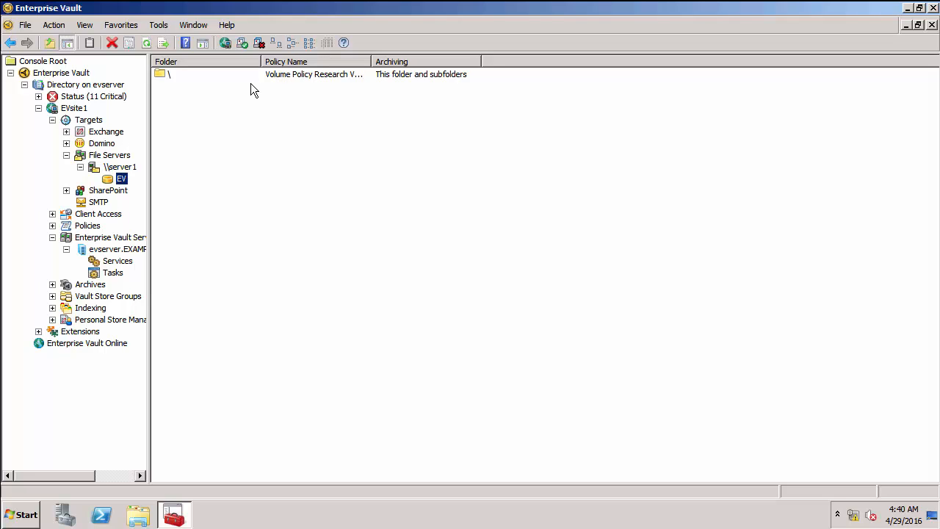
- Expand Policies > File and list the Volume policies
left_click(52, 226)
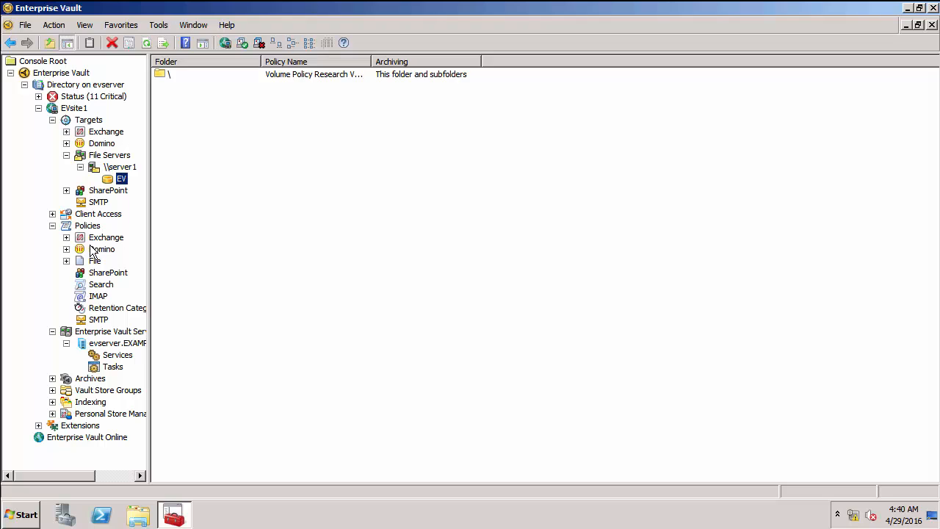
left_click(66, 261)
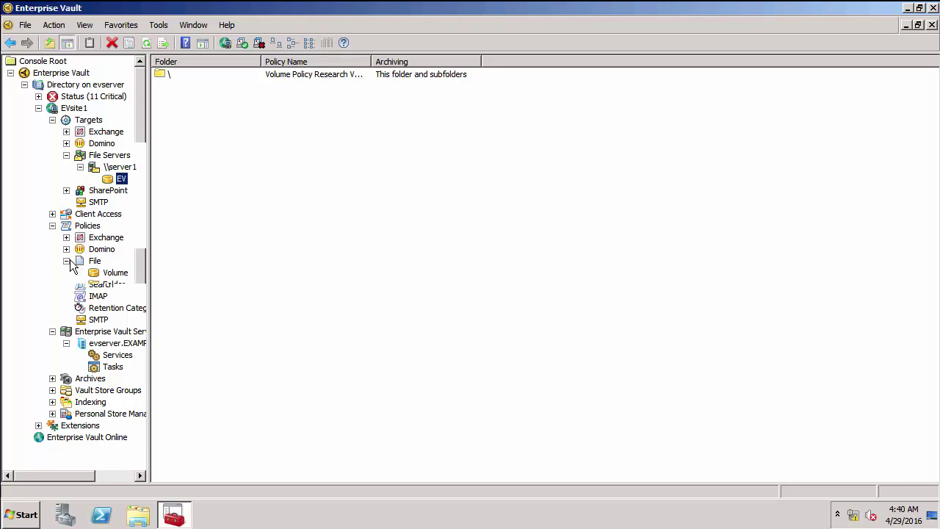
left_click(107, 274)
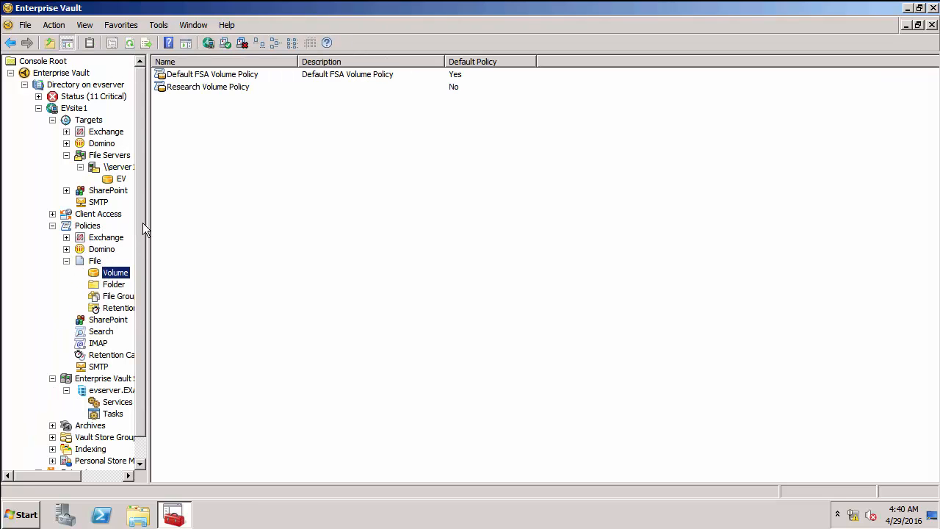
- Review Research Volume Policy's shortcut settings and archiving rules, then begin a new rule
double_click(176, 88)
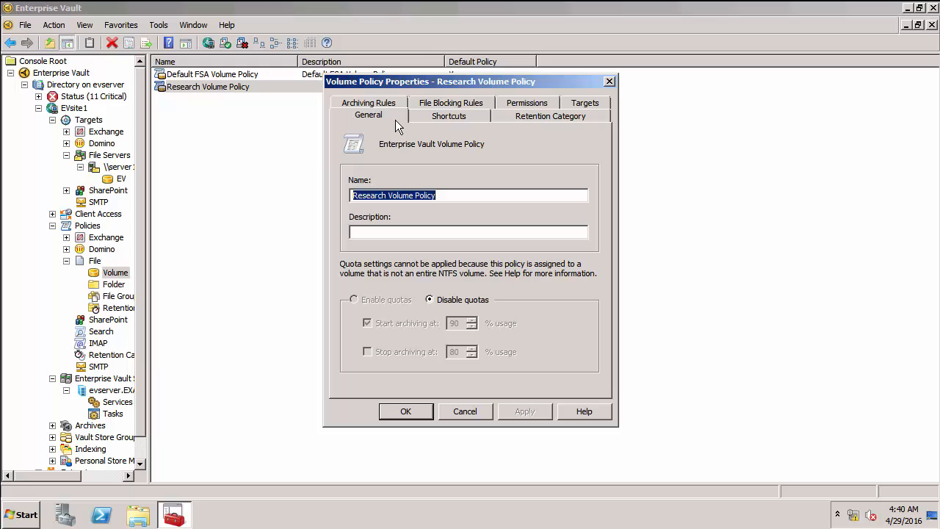
left_click(414, 119)
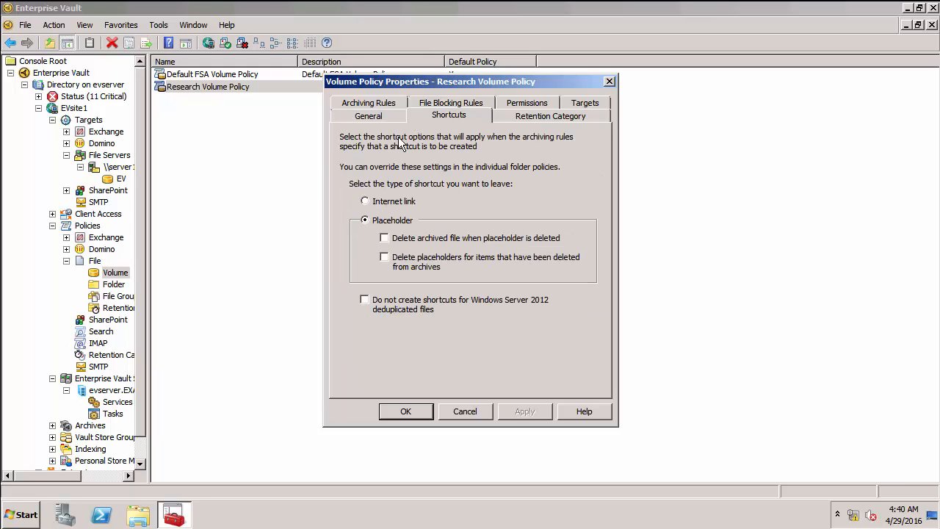
left_click(388, 106)
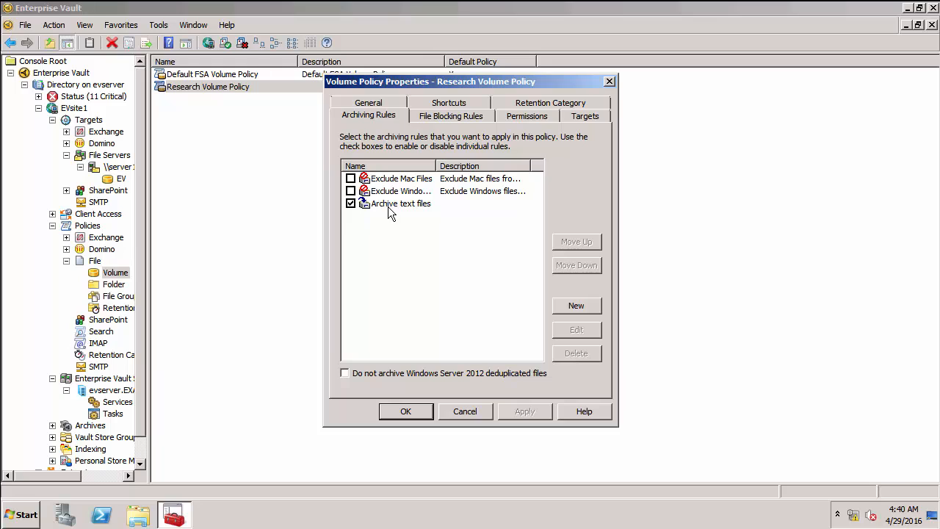
left_click(561, 304)
type("A")
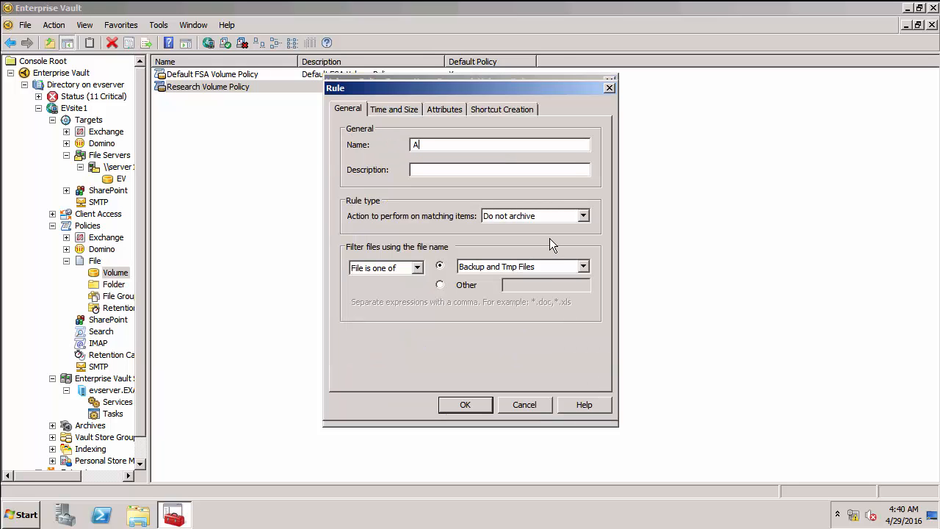
type("rchive")
type(" PDF")
type(" documnent")
type("s")
- Define the rule to Archive files matching a custom *.pdf pattern, review its filter tabs, and save it
left_click(551, 215)
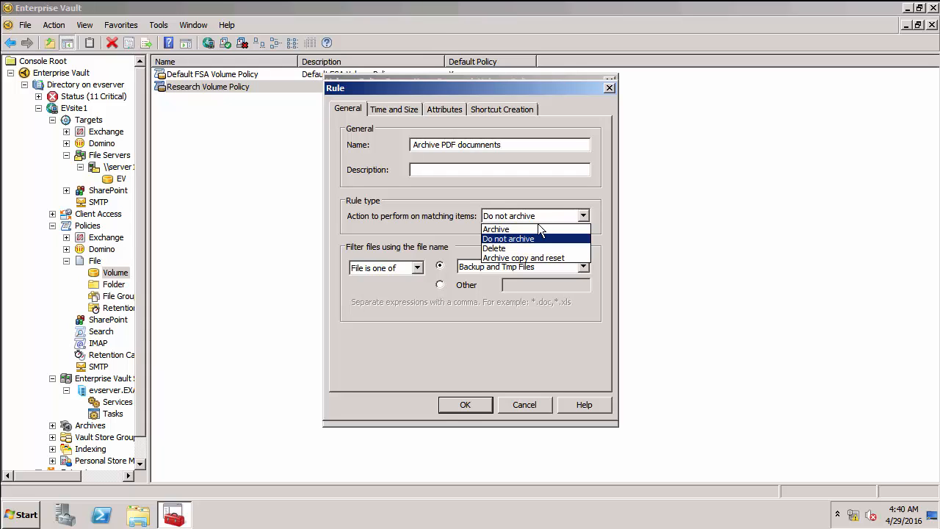
left_click(528, 226)
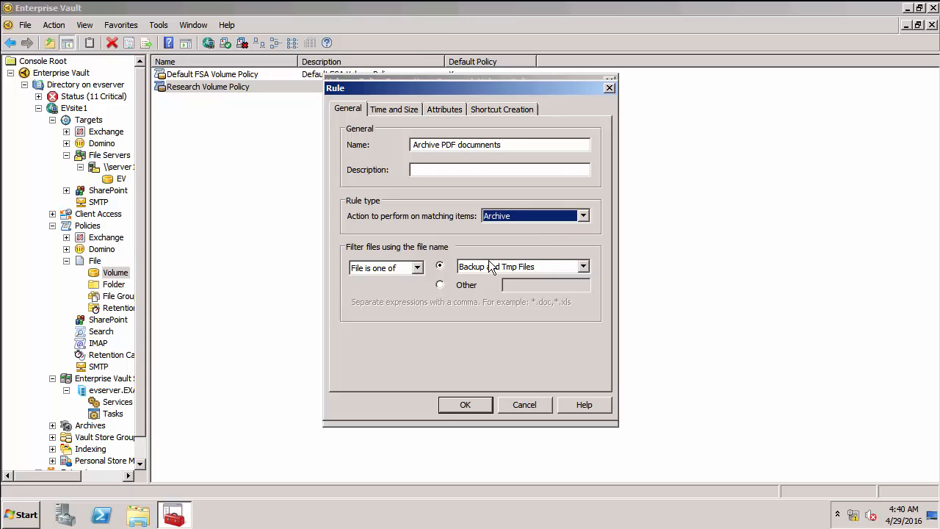
left_click(452, 289)
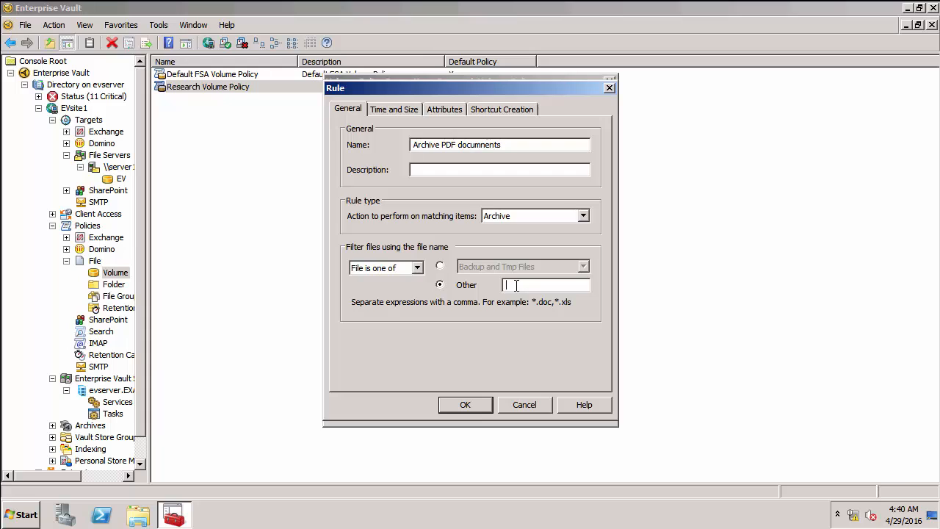
type("*.p")
type("df")
left_click(397, 111)
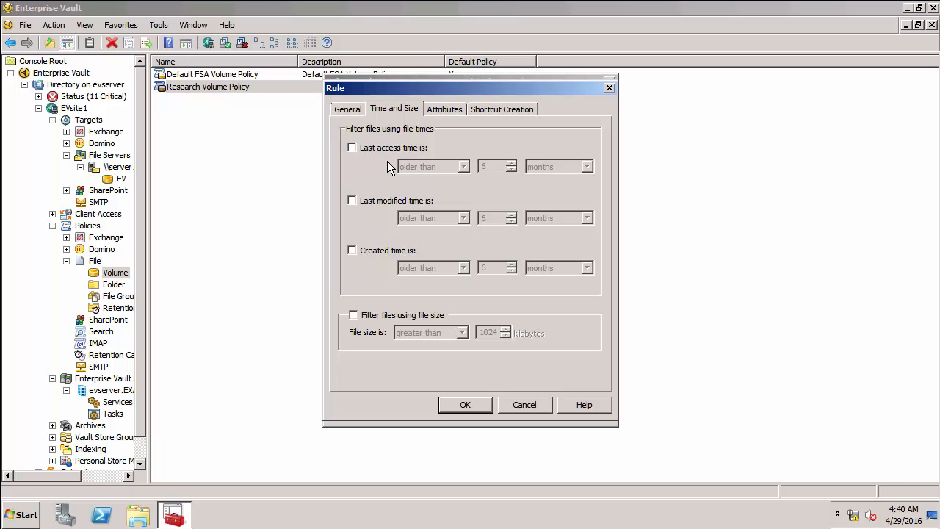
left_click(434, 109)
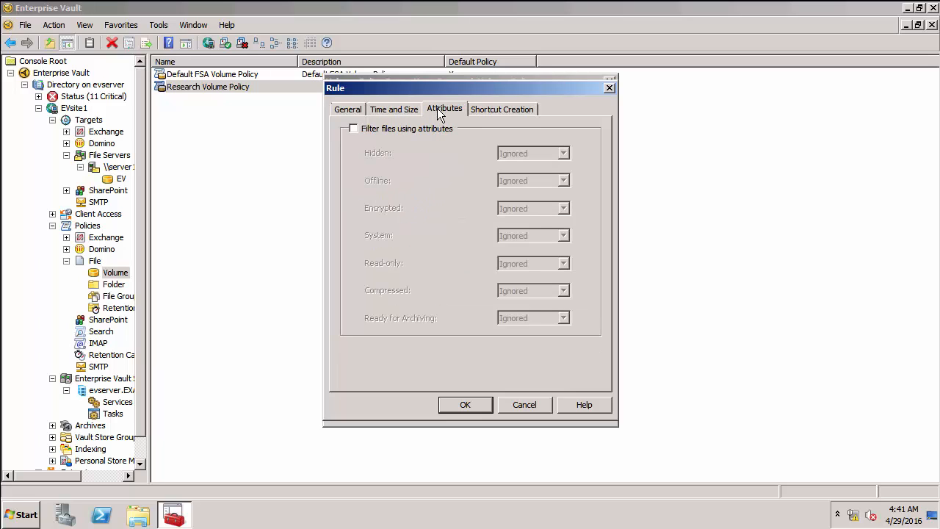
left_click(476, 110)
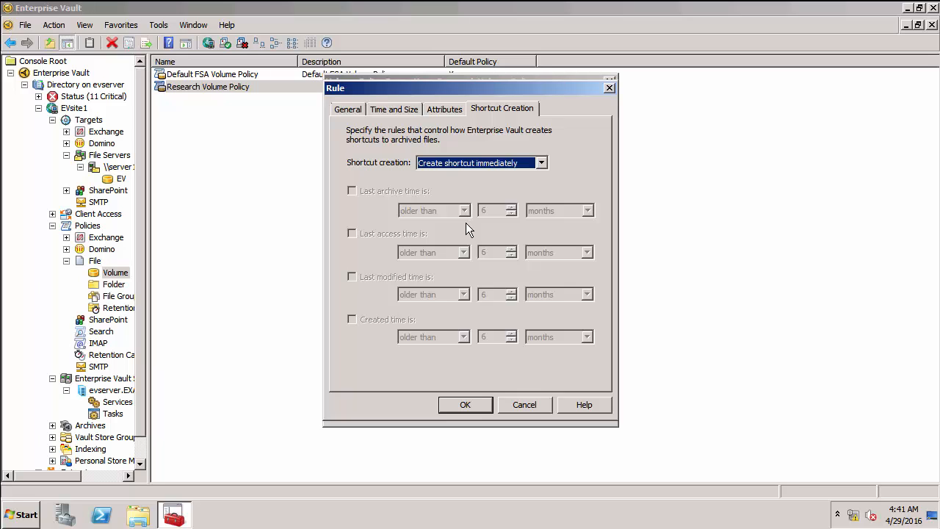
left_click(464, 405)
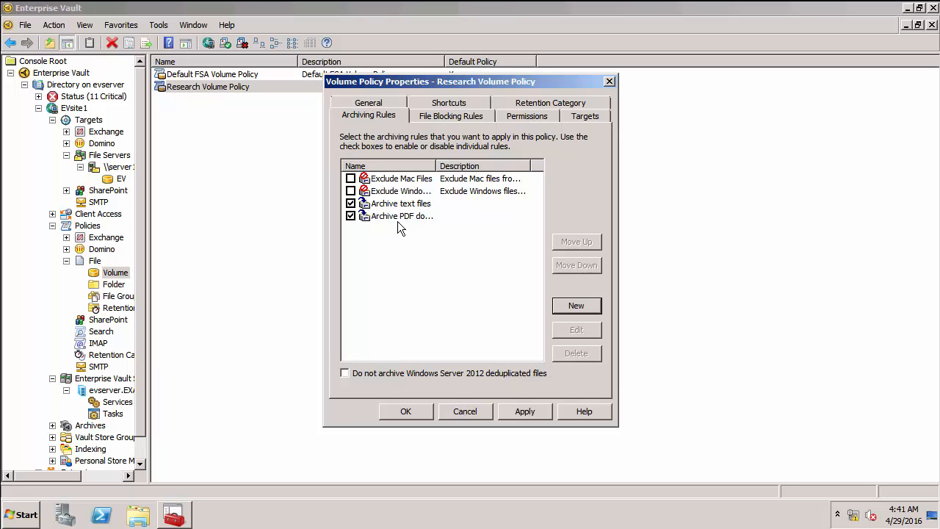
- Save the policy and run the File System Archiving Task now in normal mode
left_click(406, 405)
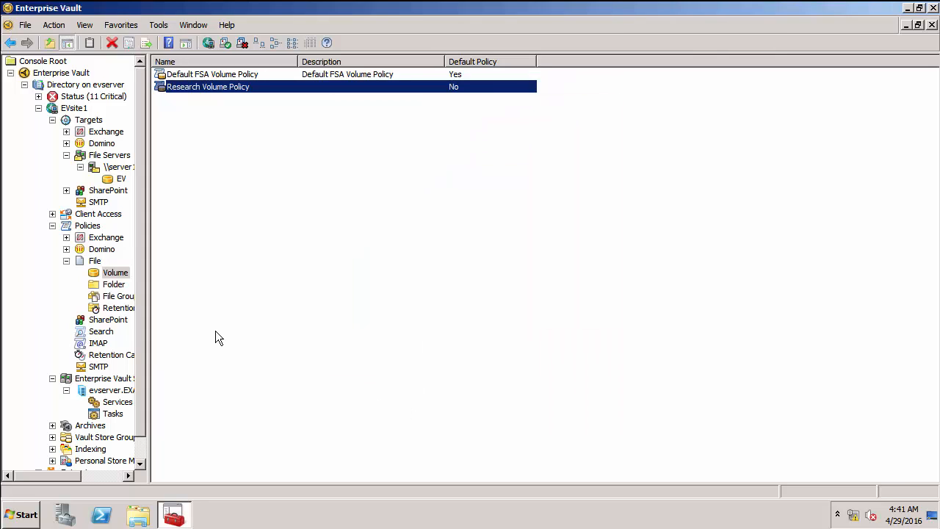
left_click(106, 414)
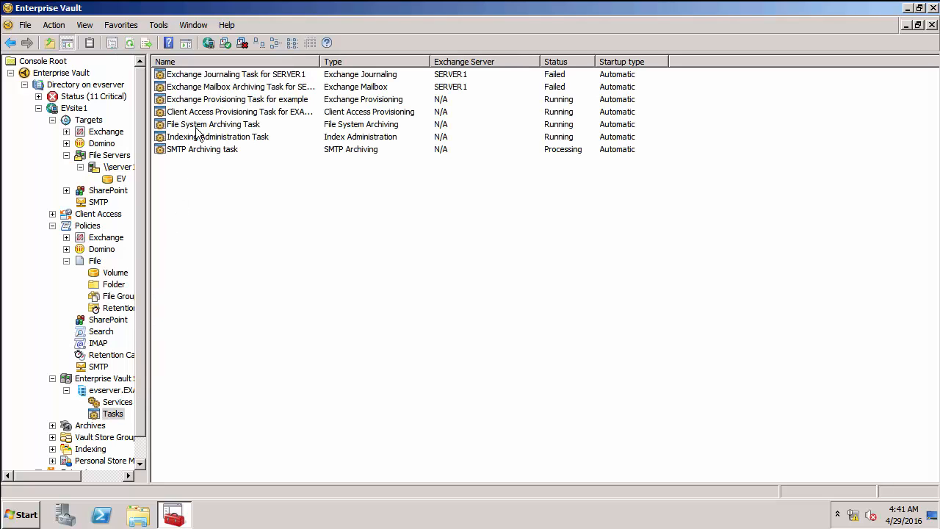
left_click(197, 126)
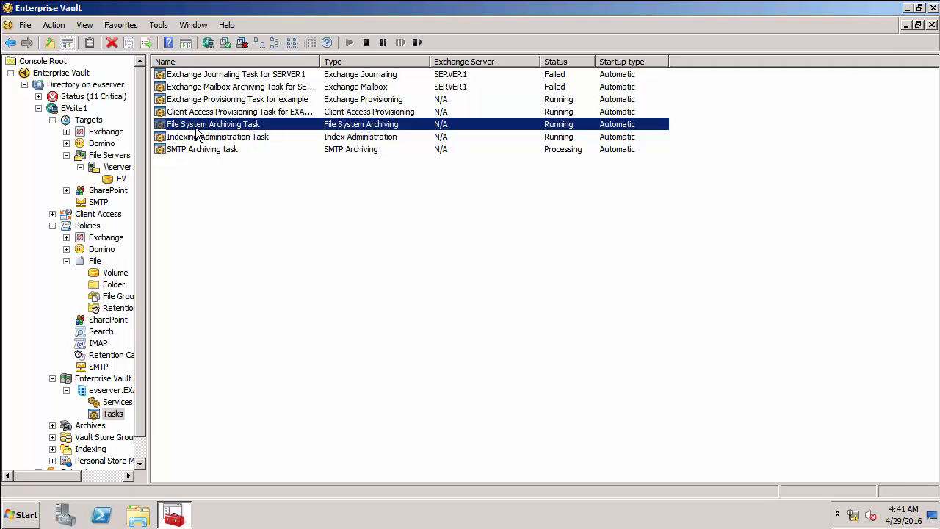
right_click(197, 132)
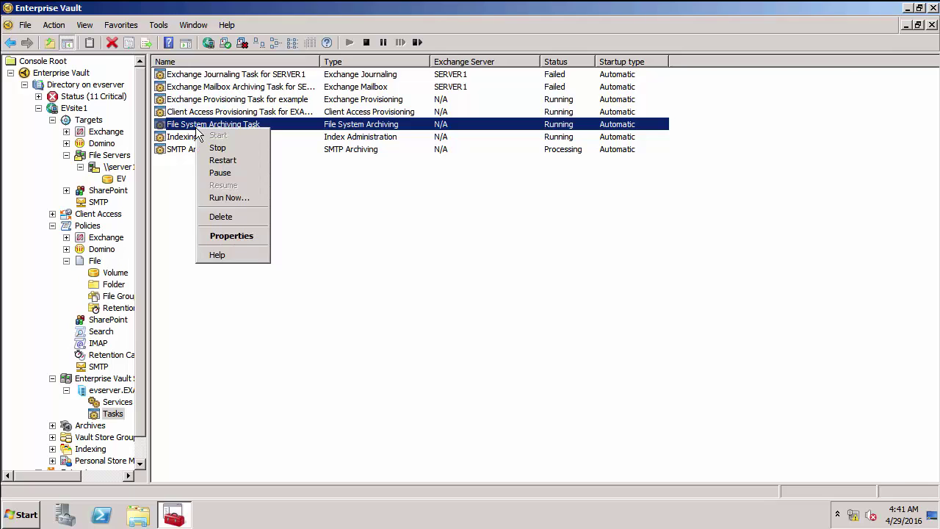
left_click(227, 197)
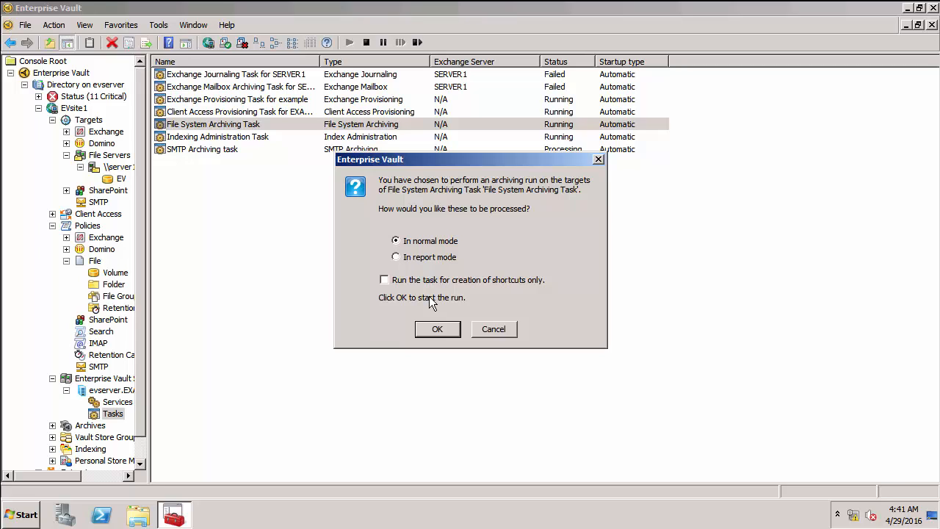
left_click(443, 333)
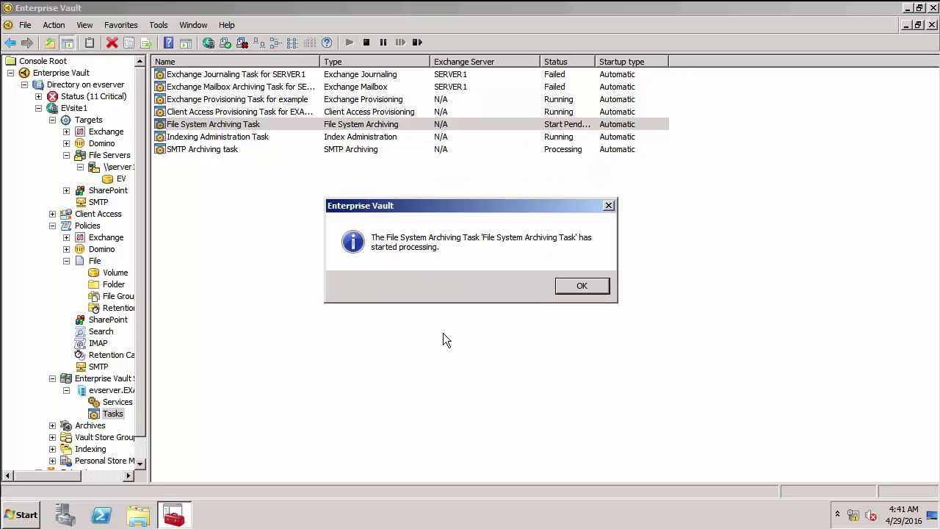
left_click(570, 285)
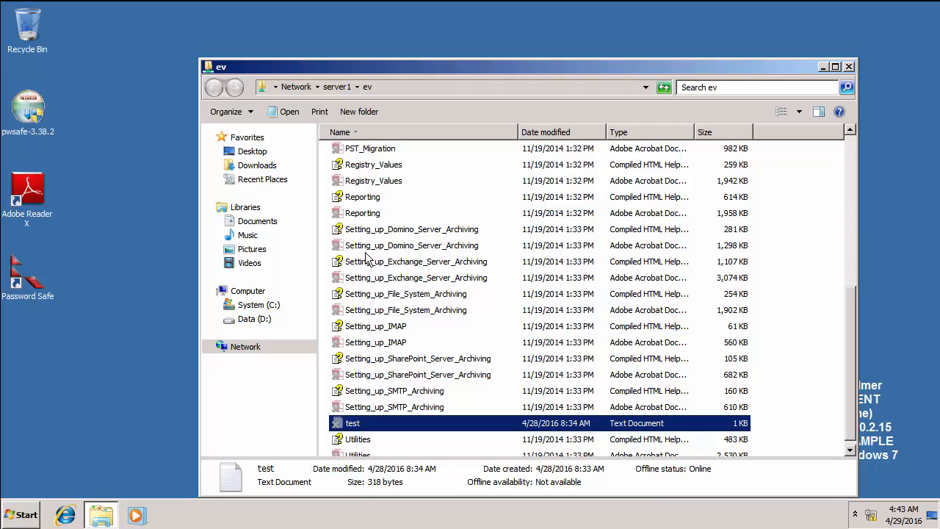
left_click(365, 251)
right_click(365, 251)
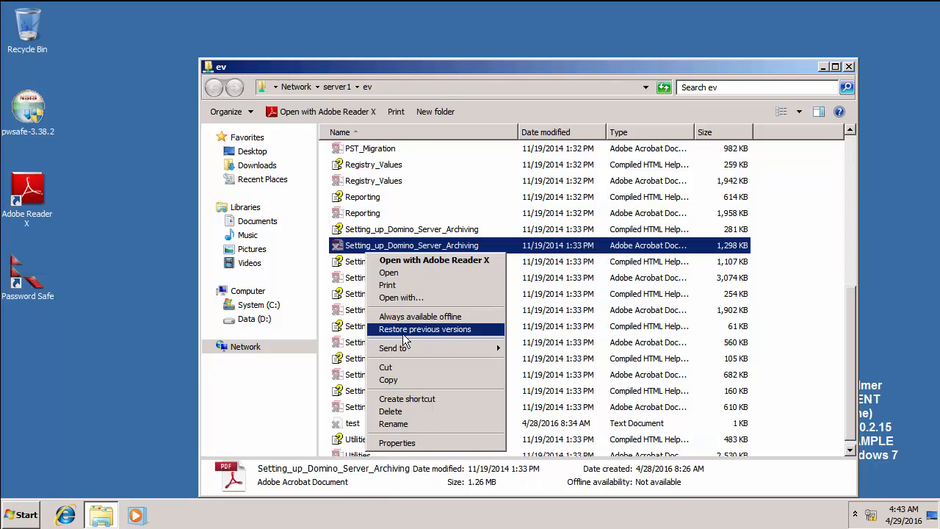
left_click(394, 444)
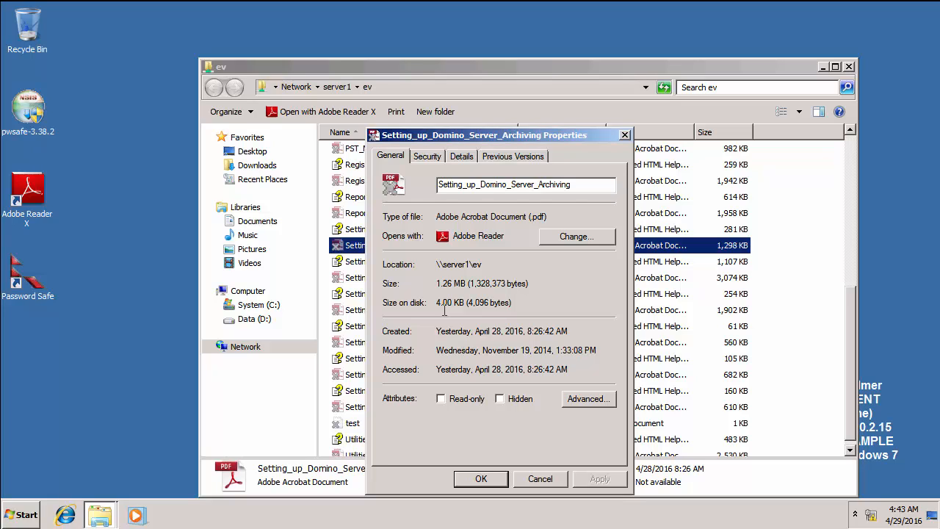
left_click(534, 478)
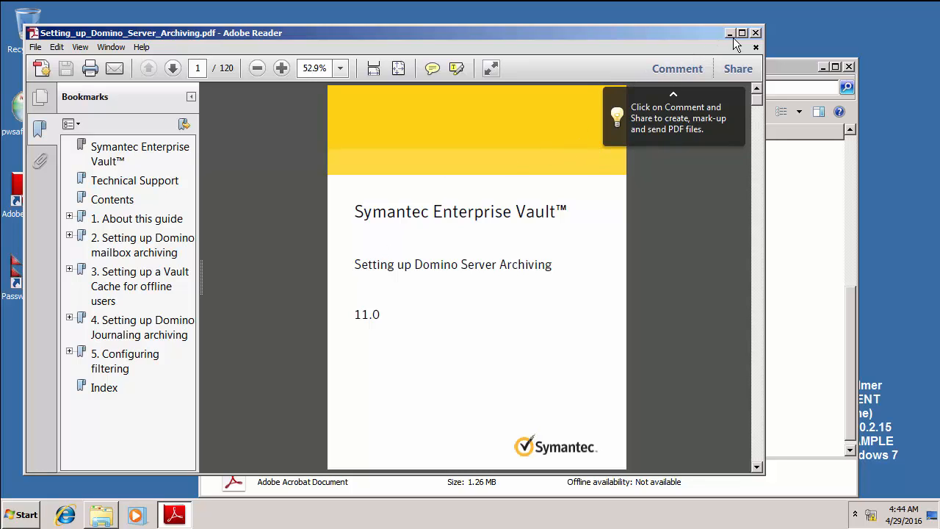
left_click(756, 33)
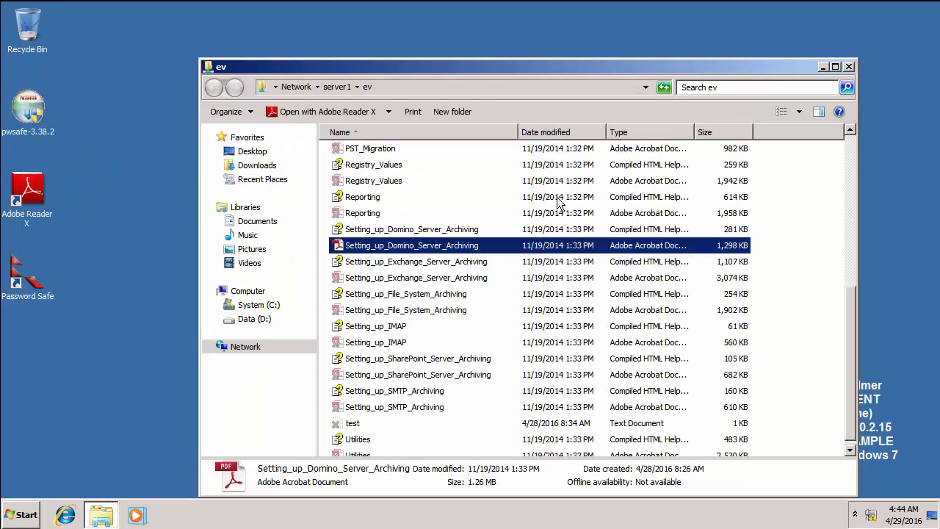